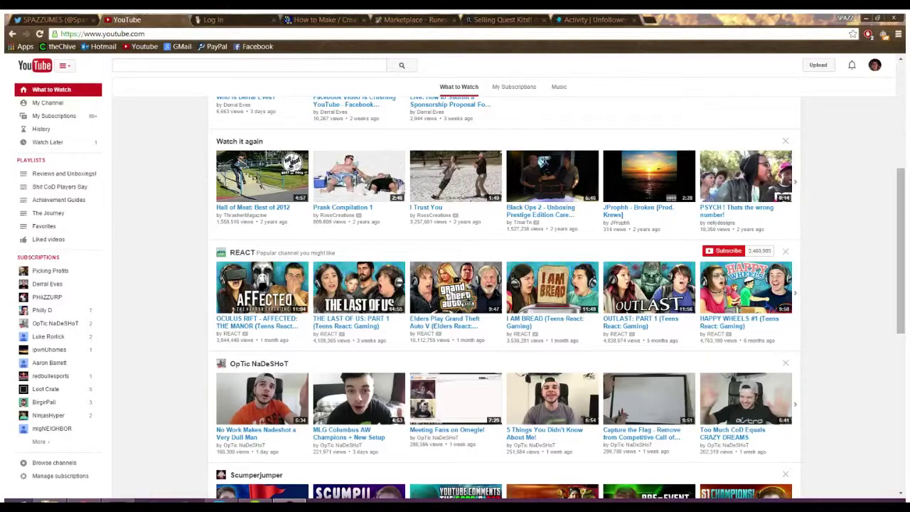
Go from Creator Studio's full video list to the Lootcrate Unboxing - February 2015 video's annotations editor.
{"action": "left_click", "coordinate": [875, 65]}
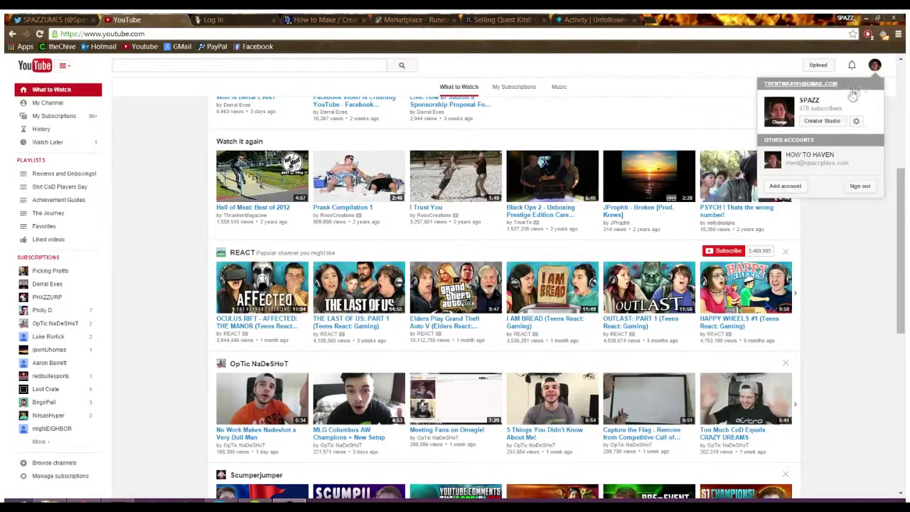
{"action": "left_click", "coordinate": [829, 122]}
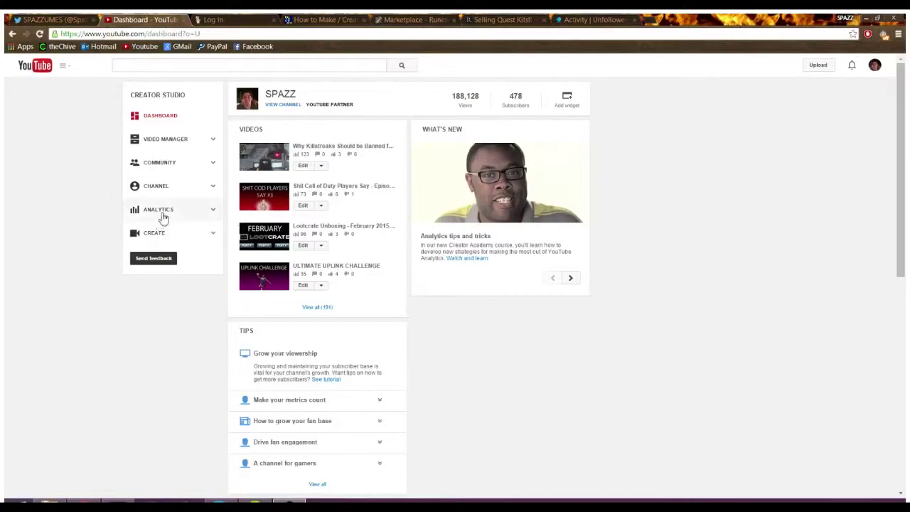
{"action": "left_click", "coordinate": [321, 308]}
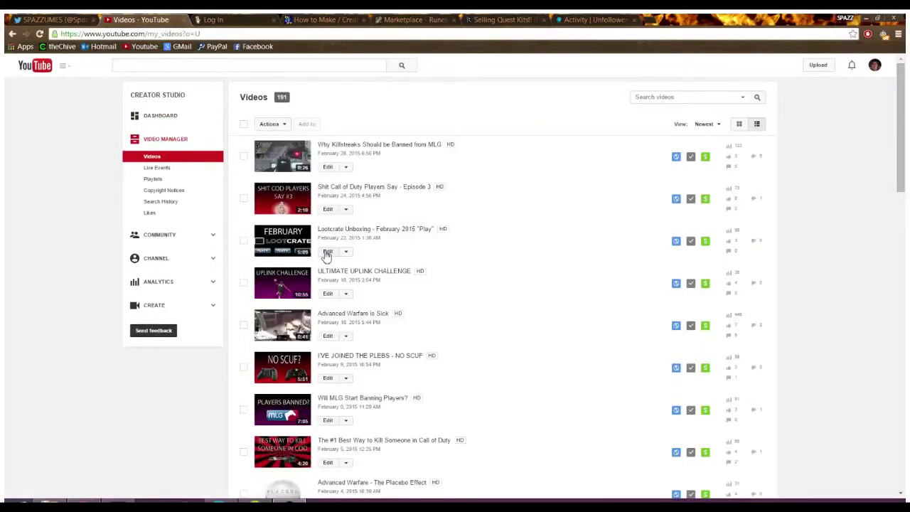
{"action": "left_click", "coordinate": [327, 253]}
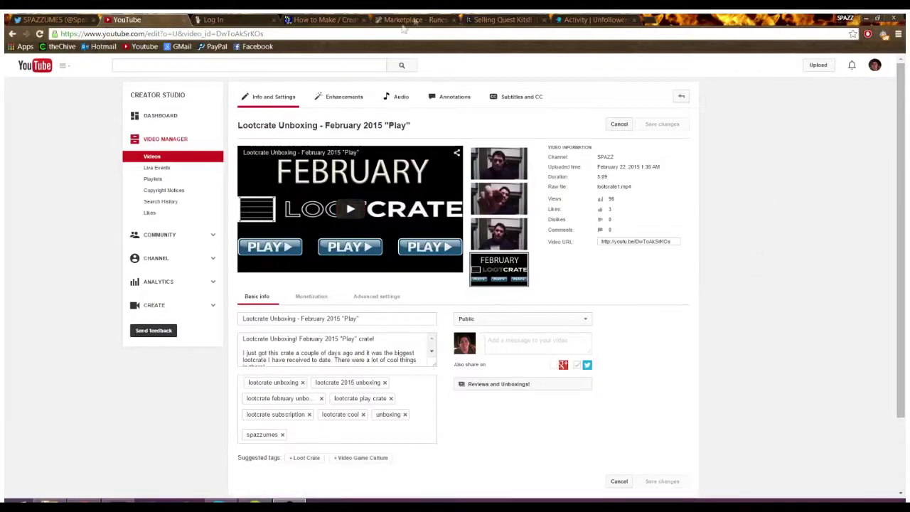
{"action": "left_click", "coordinate": [467, 99]}
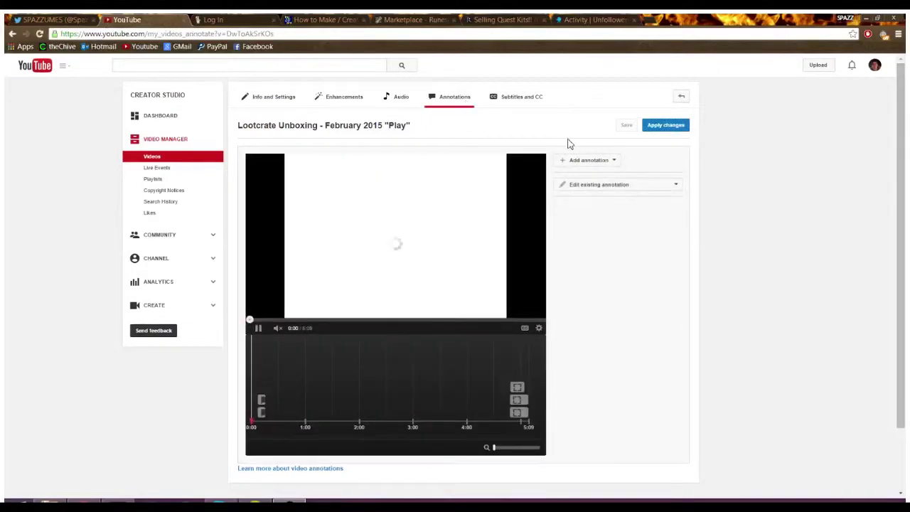
At 4:40, add a speech bubble annotation beside the person's face.
{"action": "left_click", "coordinate": [258, 330]}
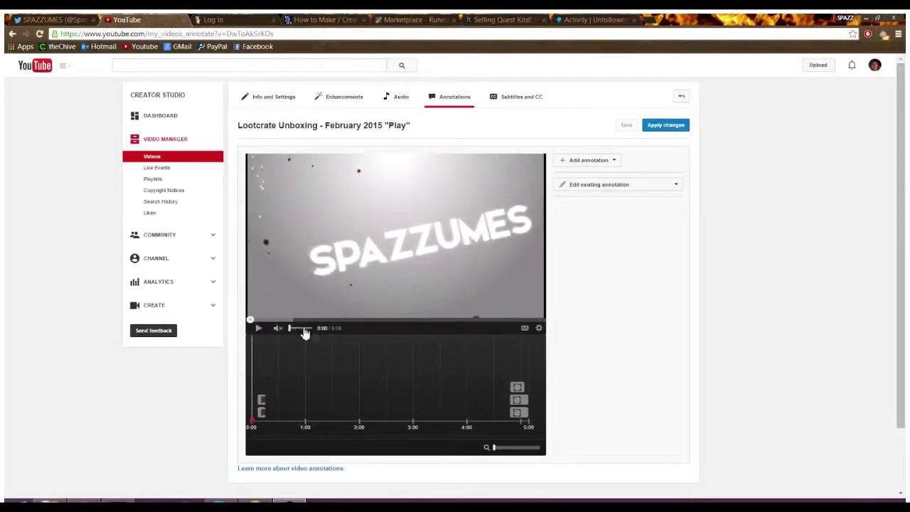
{"action": "left_click", "coordinate": [515, 320]}
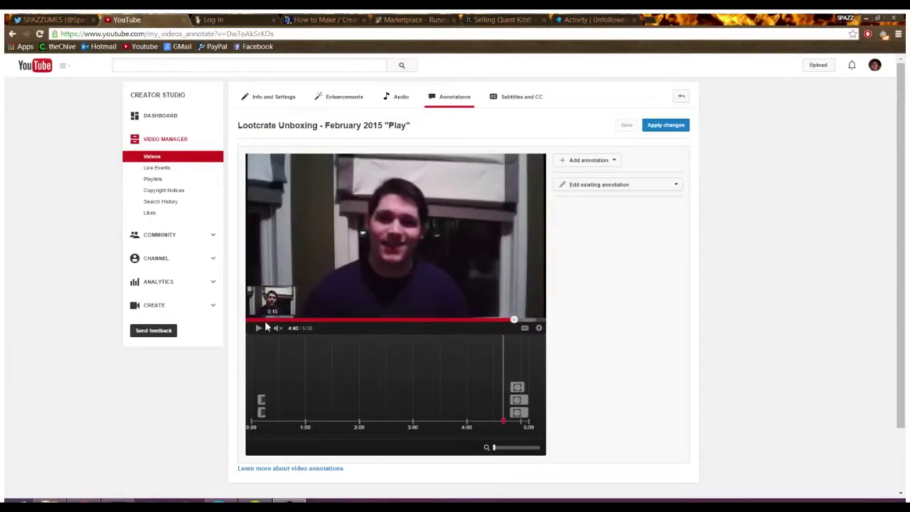
{"action": "left_click", "coordinate": [605, 162]}
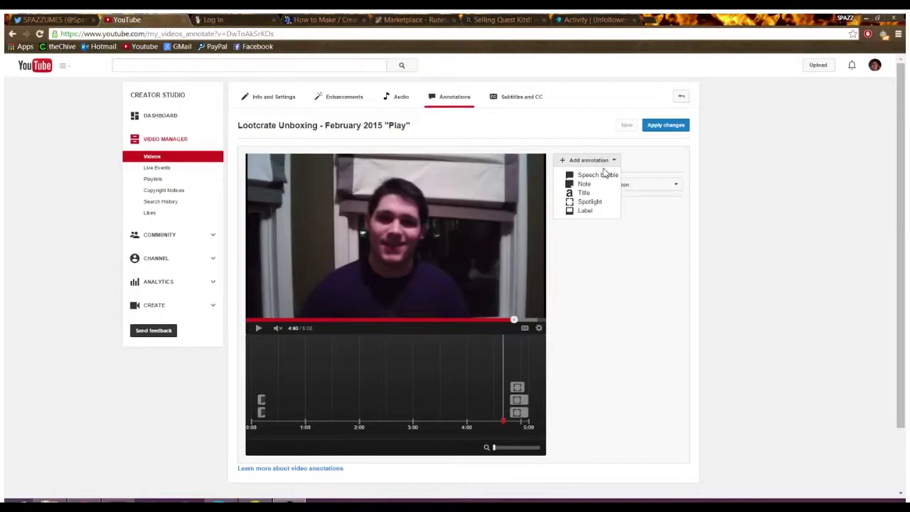
{"action": "left_click", "coordinate": [601, 175]}
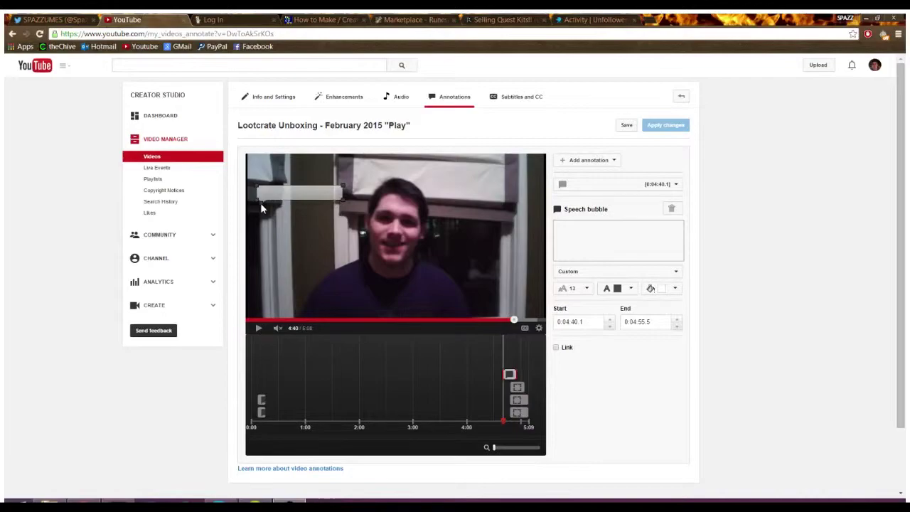
{"action": "mouse_move", "coordinate": [300, 195]}
{"action": "left_mouse_down"}
{"action": "mouse_move", "coordinate": [423, 197]}
{"action": "mouse_move", "coordinate": [438, 229]}
{"action": "mouse_move", "coordinate": [426, 231]}
{"action": "mouse_move", "coordinate": [449, 233]}
{"action": "mouse_move", "coordinate": [407, 244]}
{"action": "left_mouse_up"}
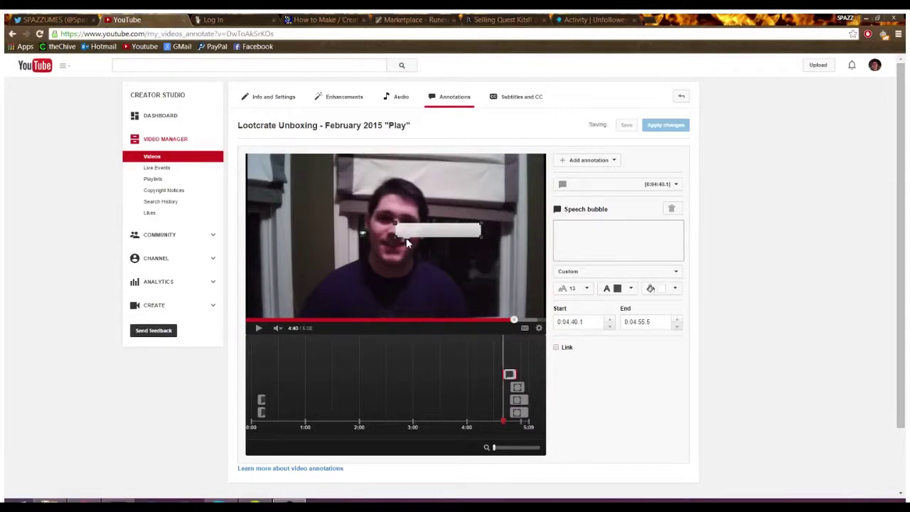
Write 'I am handsome' as the speech bubble's text.
{"action": "left_click", "coordinate": [561, 240]}
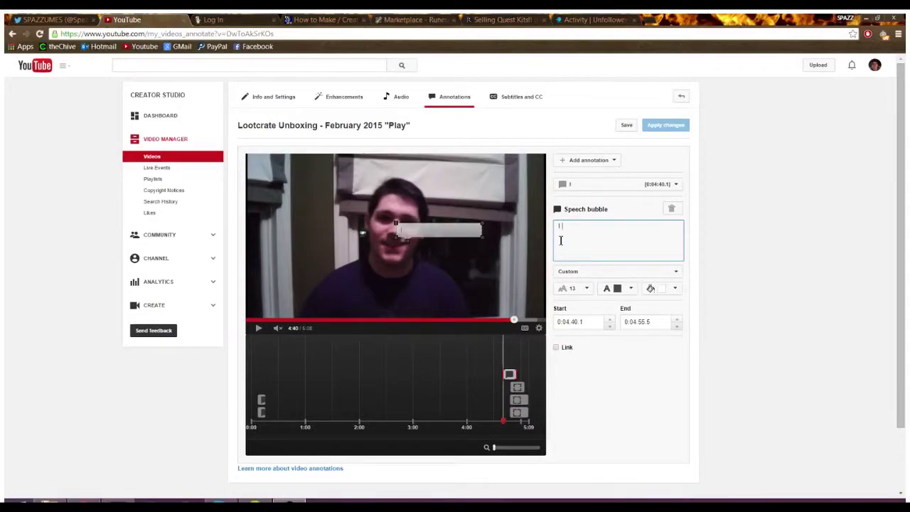
{"action": "type", "text": "I A"}
{"action": "key", "text": "BackSpace"}
{"action": "type", "text": "am ugl"}
{"action": "key", "text": "BackSpace"}
{"action": "type", "text": "handsome"}
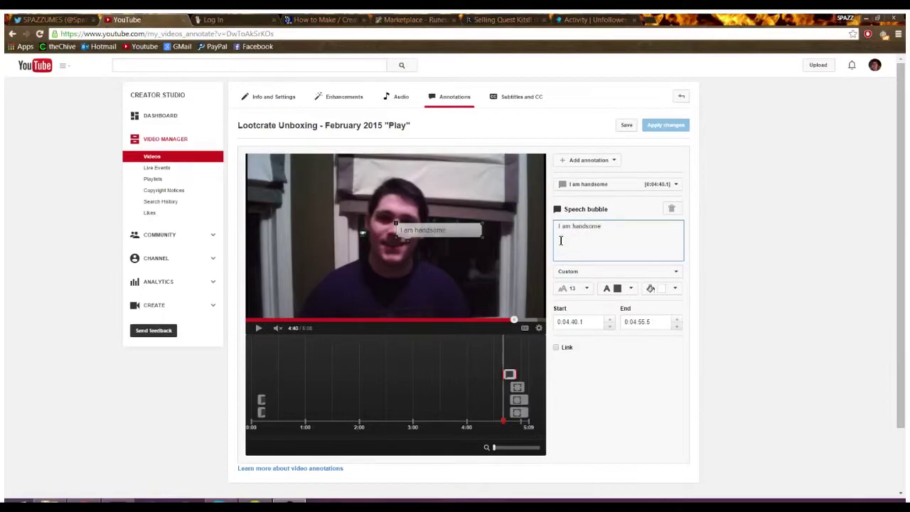
{"action": "left_click", "coordinate": [596, 271]}
Set the bubble text to Impact in black and nudge the bubble slightly right.
{"action": "left_click", "coordinate": [590, 301]}
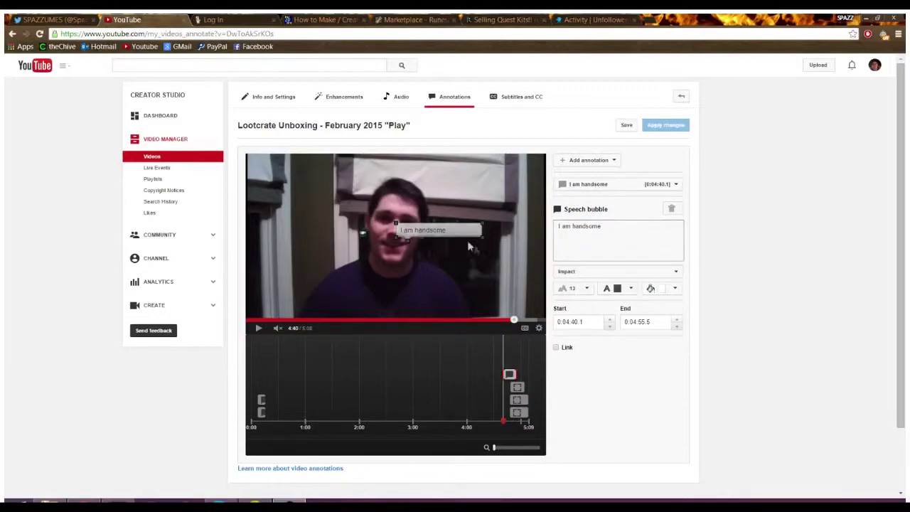
{"action": "left_click_drag", "start_coordinate": [455, 234], "coordinate": [472, 232]}
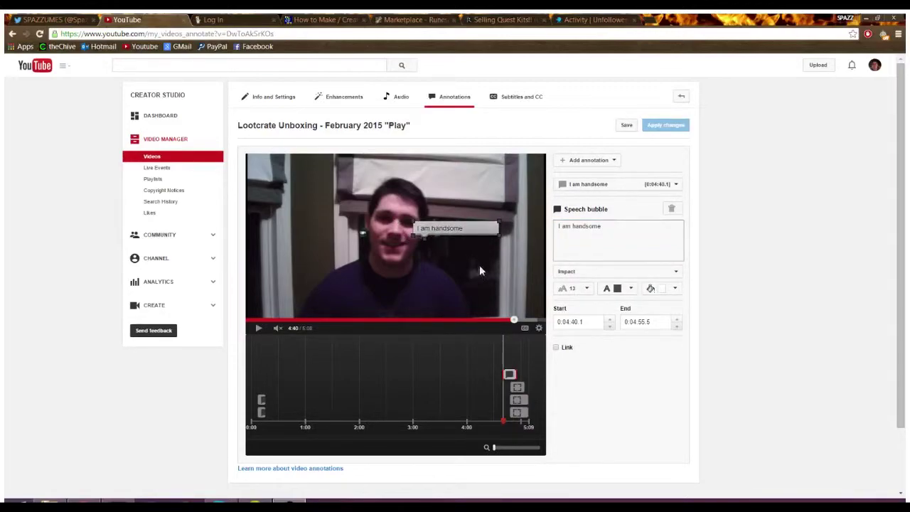
{"action": "left_click", "coordinate": [632, 292]}
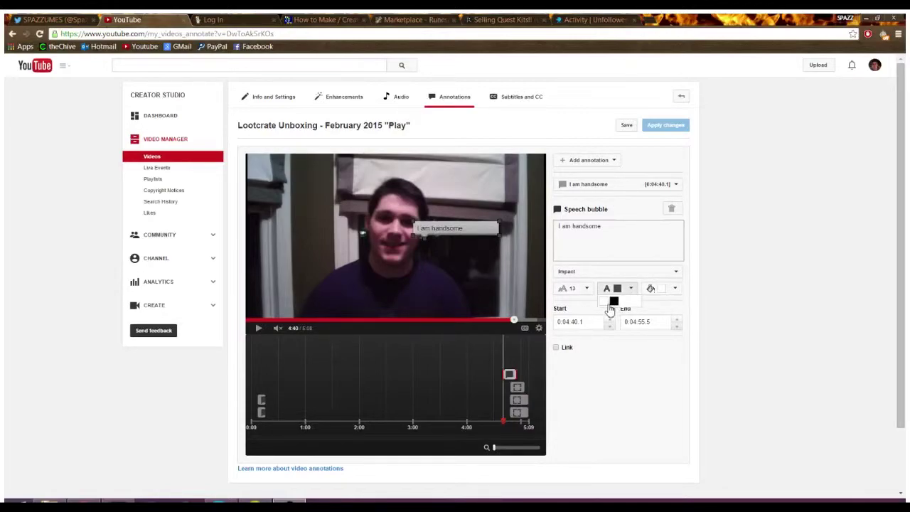
{"action": "left_click", "coordinate": [606, 302]}
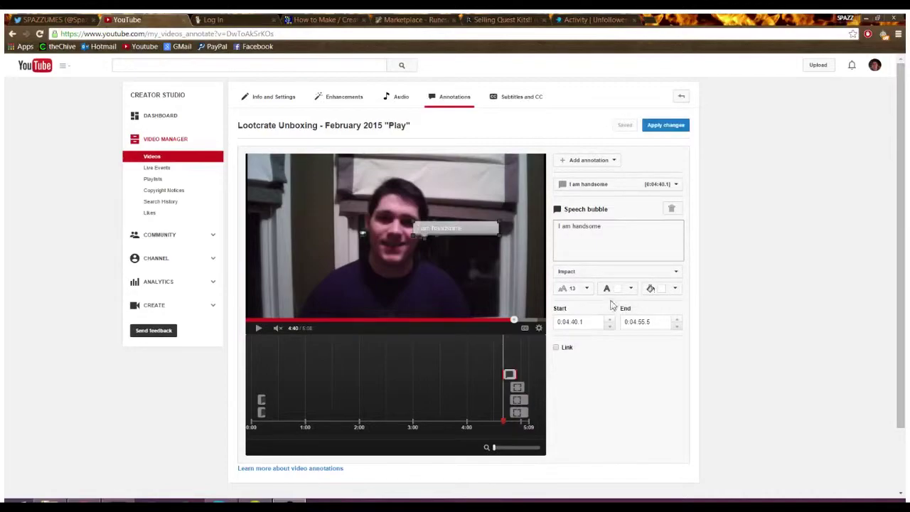
{"action": "left_click", "coordinate": [614, 301]}
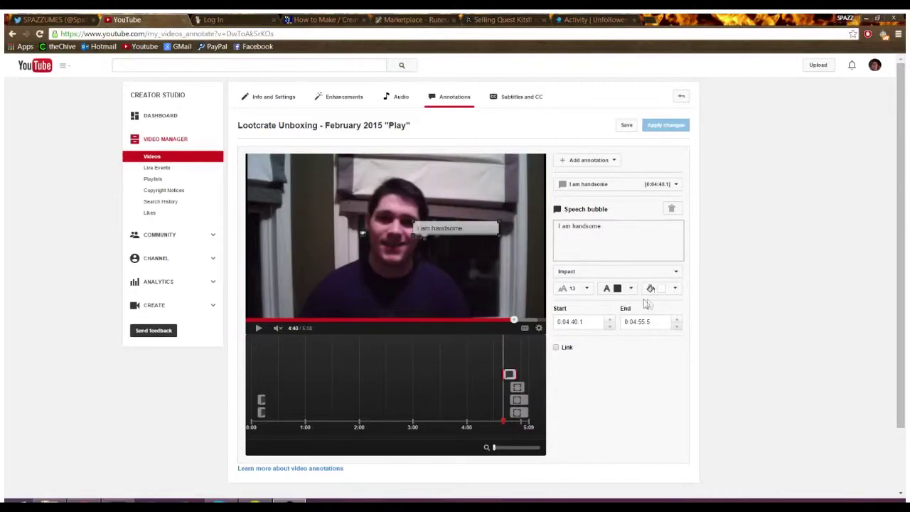
Try dark red, yellow and pale green bubble fills, settling on white.
{"action": "left_click", "coordinate": [664, 293]}
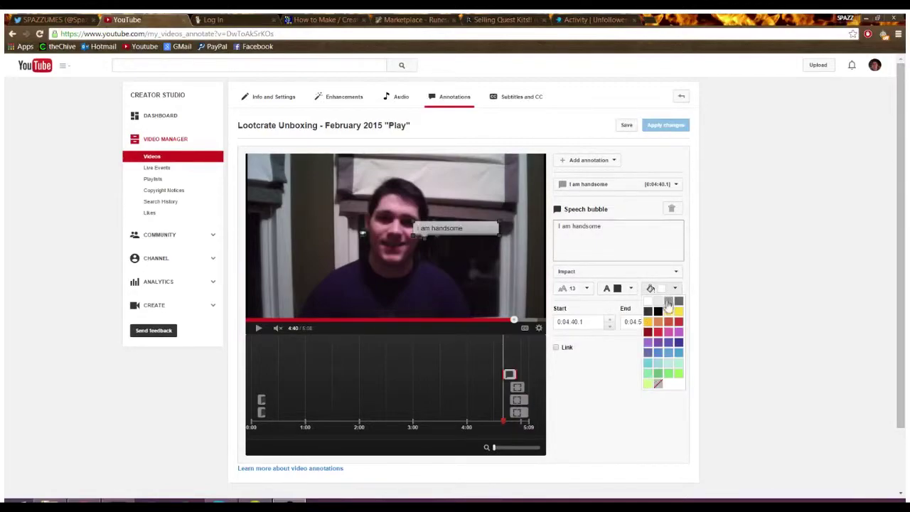
{"action": "left_click", "coordinate": [647, 332]}
{"action": "left_click", "coordinate": [674, 293]}
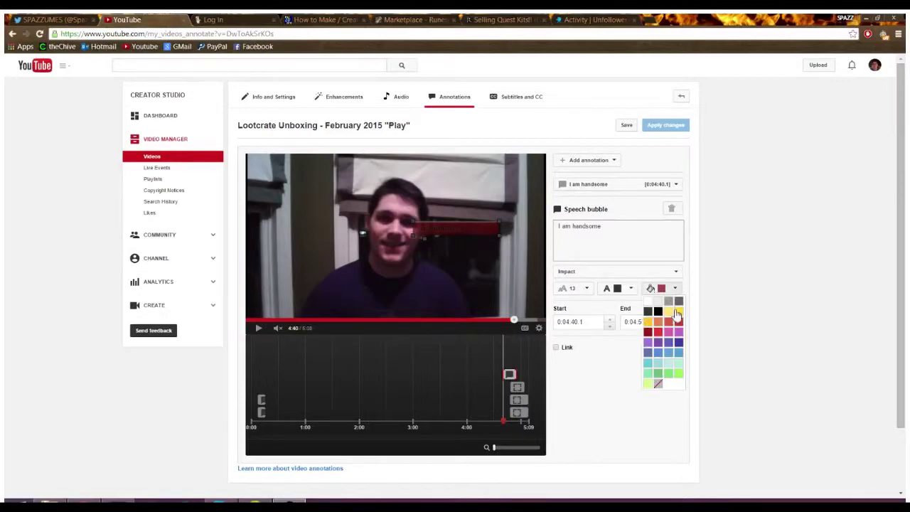
{"action": "left_click", "coordinate": [676, 318]}
{"action": "left_click", "coordinate": [677, 289]}
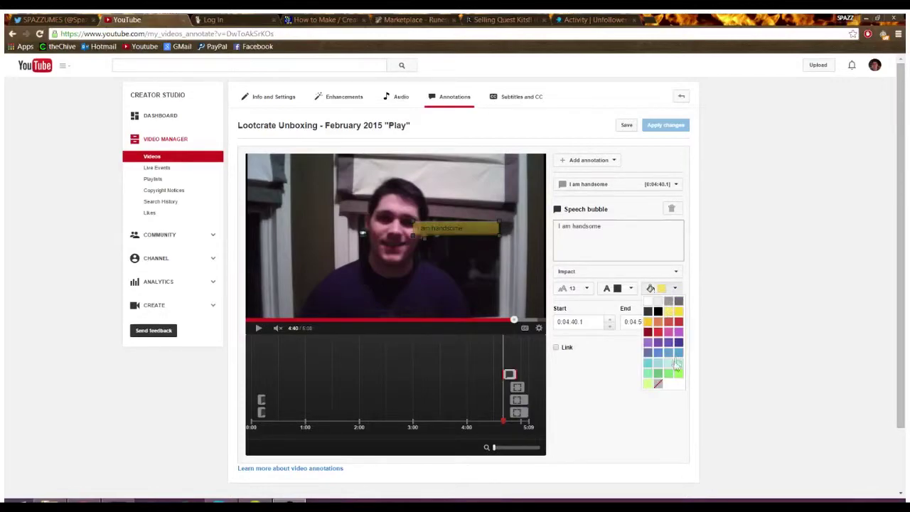
{"action": "left_click", "coordinate": [674, 367]}
{"action": "left_click", "coordinate": [664, 289]}
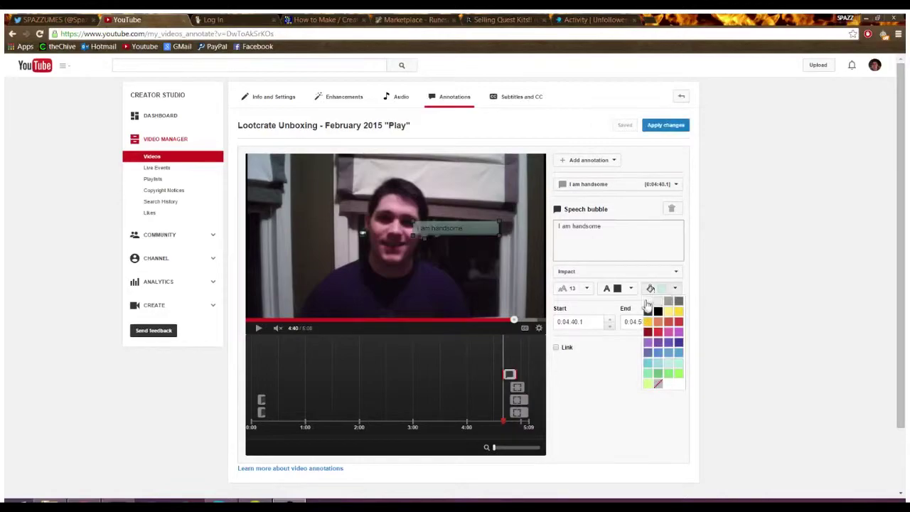
{"action": "left_click", "coordinate": [648, 307]}
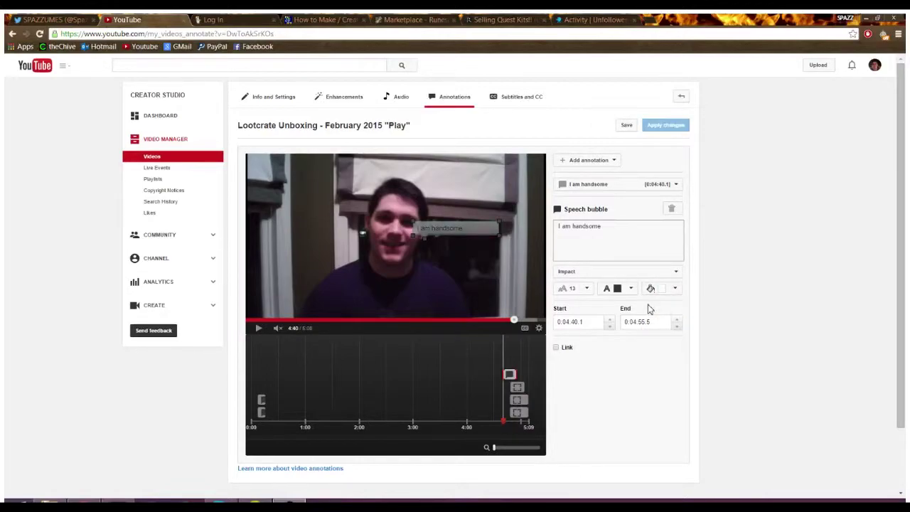
Change the speech bubble's end time to 0:04:55.
{"action": "double_click", "coordinate": [568, 321]}
{"action": "double_click", "coordinate": [574, 322]}
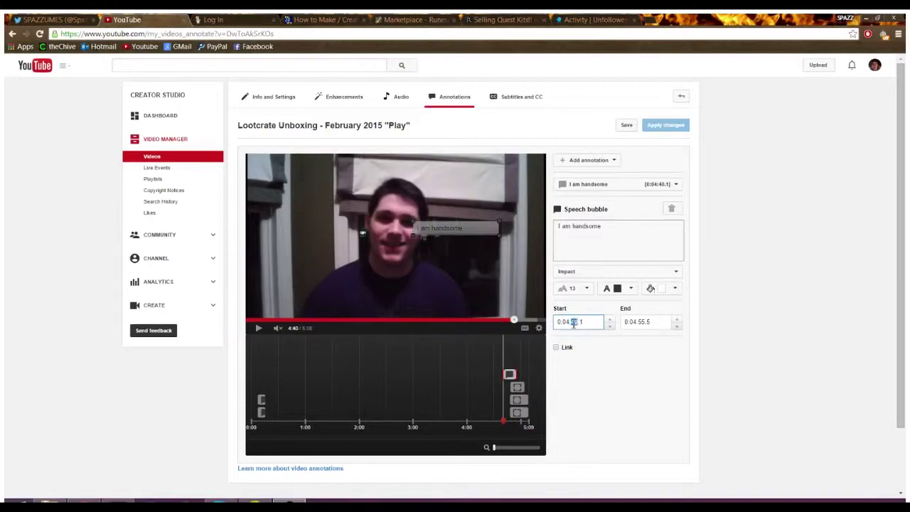
{"action": "left_click", "coordinate": [647, 322]}
{"action": "double_click", "coordinate": [640, 322]}
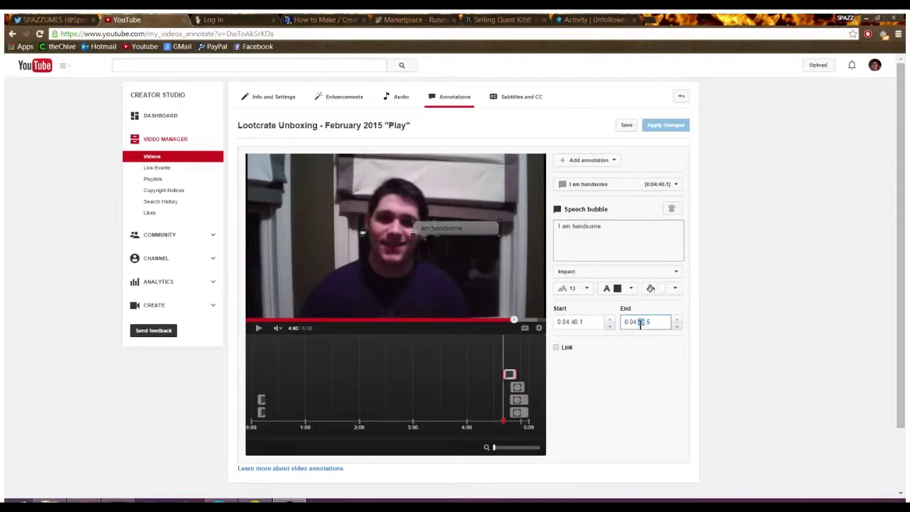
{"action": "type", "text": "55"}
Turn on linking for the speech bubble and show the link-type choices.
{"action": "left_click", "coordinate": [559, 349]}
{"action": "left_click", "coordinate": [593, 369]}
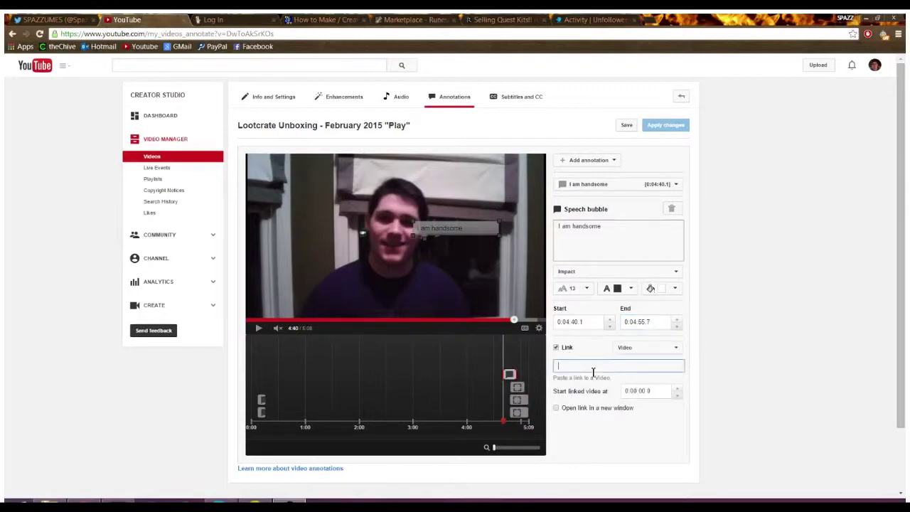
{"action": "left_click", "coordinate": [644, 349]}
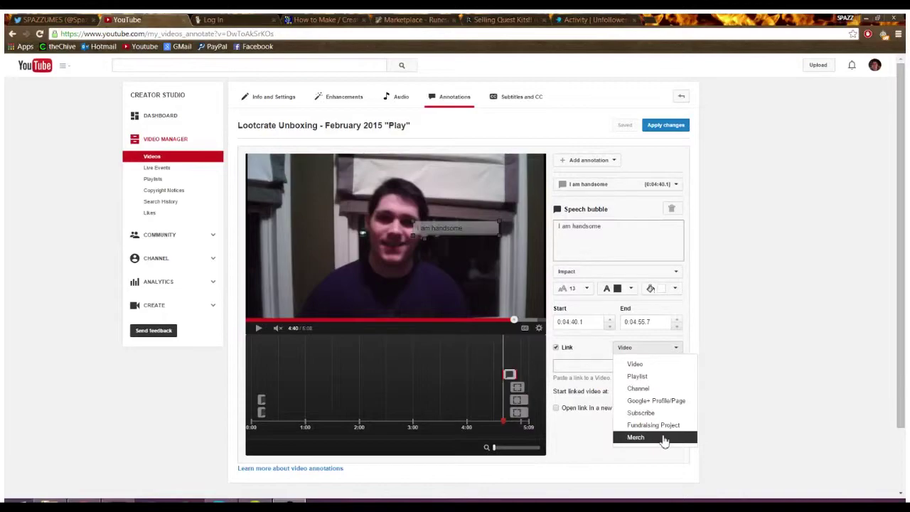
Make the bubble a Subscribe link with the channel username, preview it, then delete the bubble.
{"action": "left_click", "coordinate": [655, 413]}
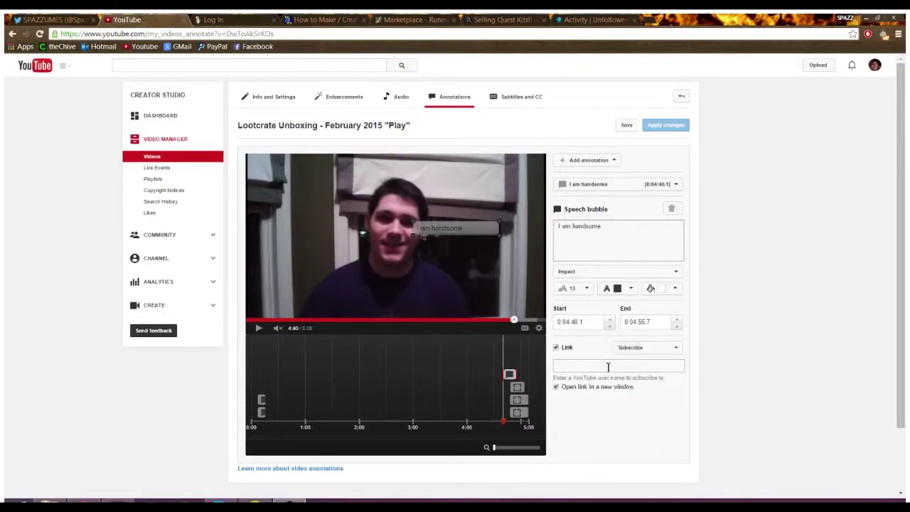
{"action": "left_click", "coordinate": [608, 367]}
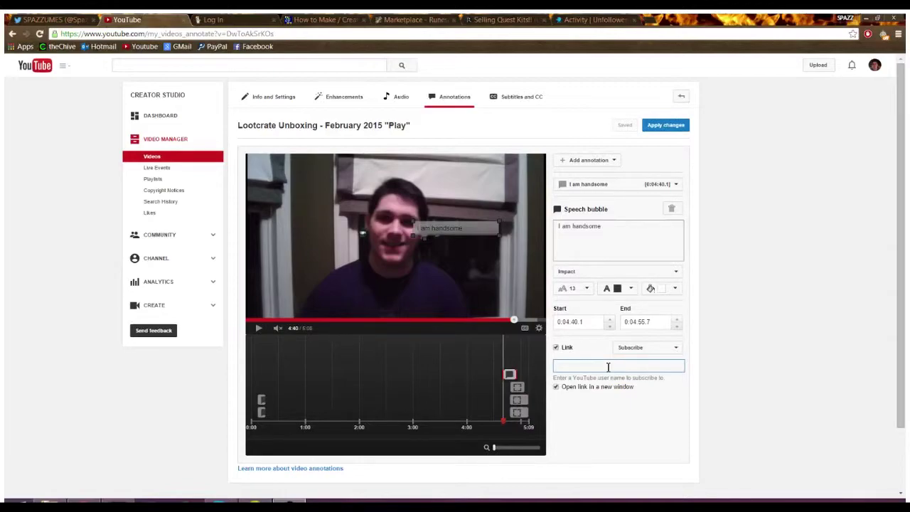
{"action": "type", "text": "gow2spazzumes"}
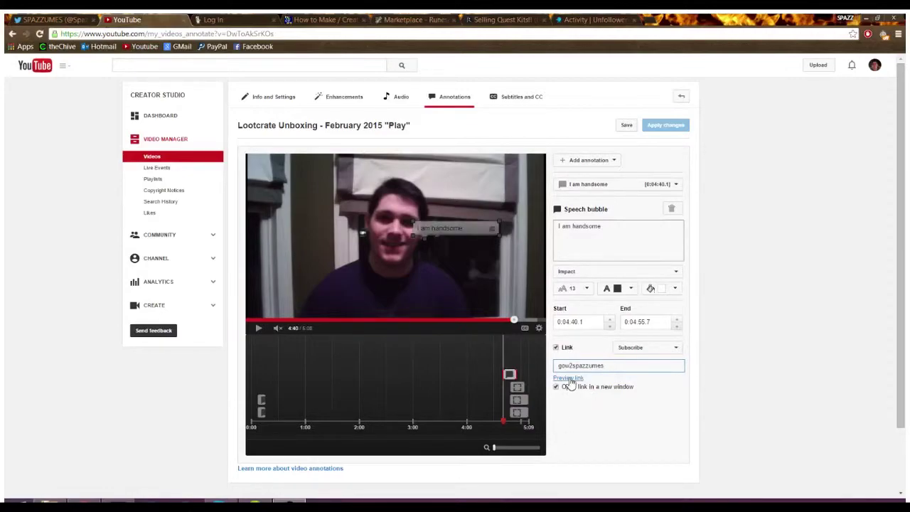
{"action": "left_click", "coordinate": [570, 379]}
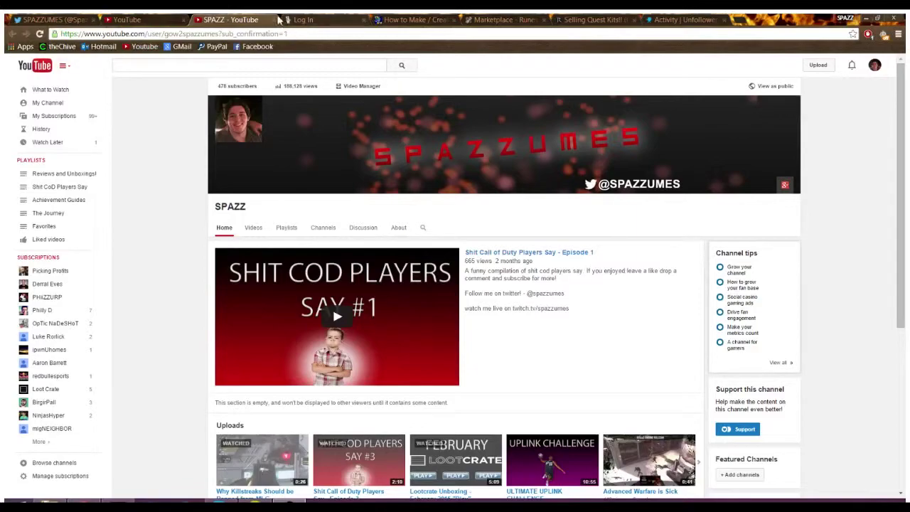
{"action": "left_click", "coordinate": [278, 19]}
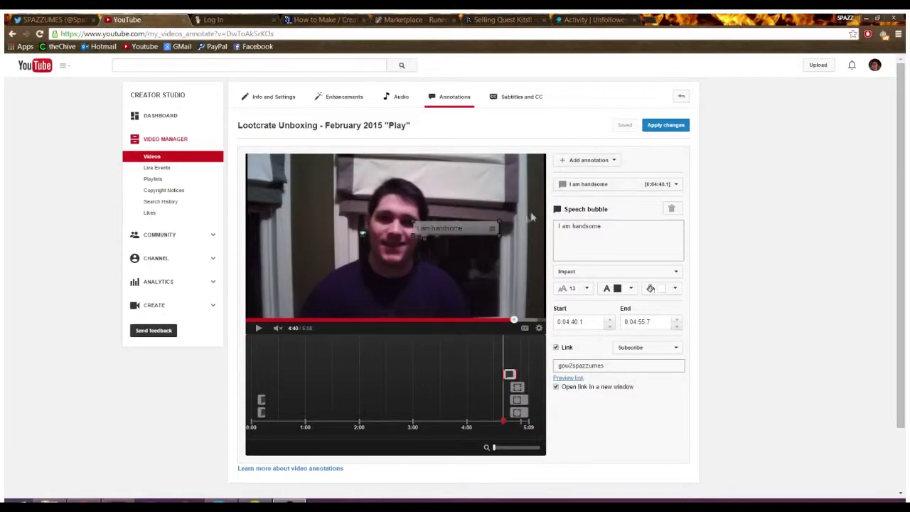
{"action": "left_click", "coordinate": [675, 210]}
Add a trial note annotation, move it lower, then delete it.
{"action": "left_click", "coordinate": [616, 165]}
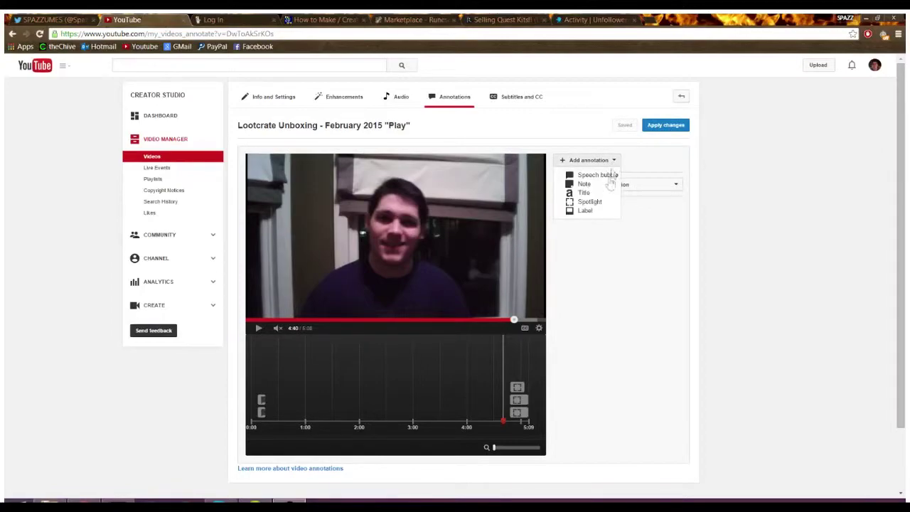
{"action": "left_click", "coordinate": [601, 186]}
{"action": "mouse_move", "coordinate": [338, 177]}
{"action": "left_mouse_down"}
{"action": "mouse_move", "coordinate": [350, 221]}
{"action": "mouse_move", "coordinate": [330, 290]}
{"action": "mouse_move", "coordinate": [341, 255]}
{"action": "mouse_move", "coordinate": [297, 247]}
{"action": "mouse_move", "coordinate": [480, 251]}
{"action": "mouse_move", "coordinate": [319, 227]}
{"action": "left_mouse_up"}
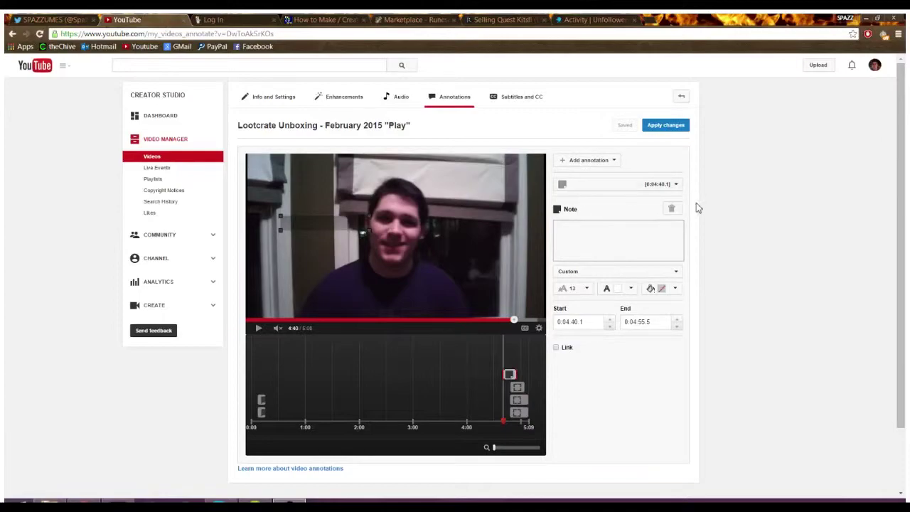
{"action": "left_click", "coordinate": [671, 208]}
Add a title annotation reading 'Title' and move it lower left on the video.
{"action": "left_click", "coordinate": [589, 160]}
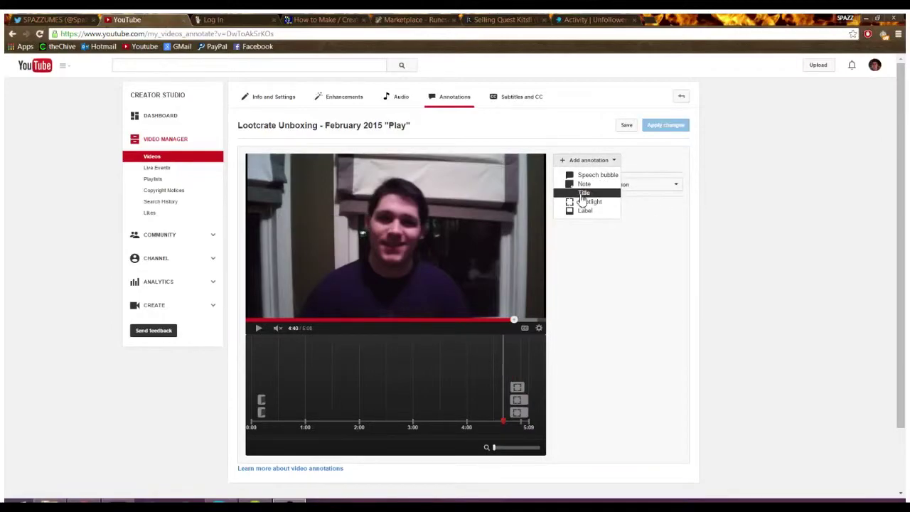
{"action": "left_click", "coordinate": [583, 193]}
{"action": "left_click", "coordinate": [612, 228]}
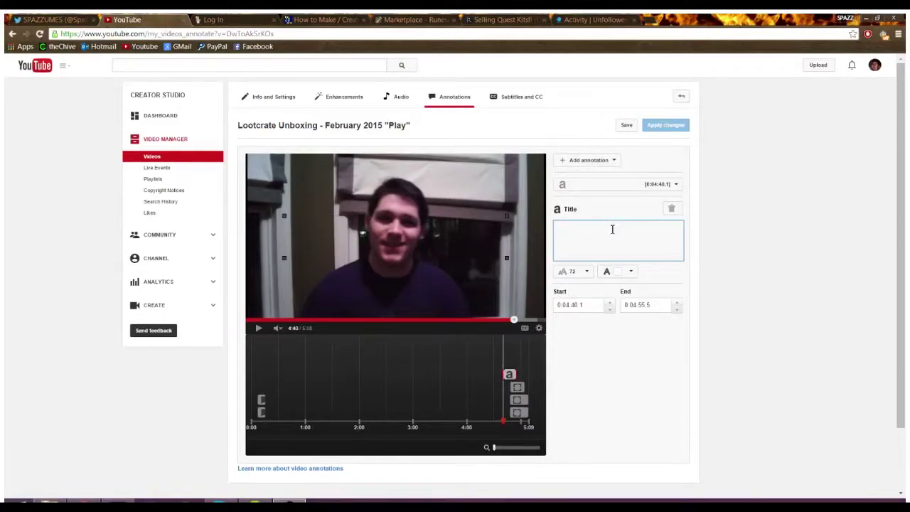
{"action": "type", "text": "Title"}
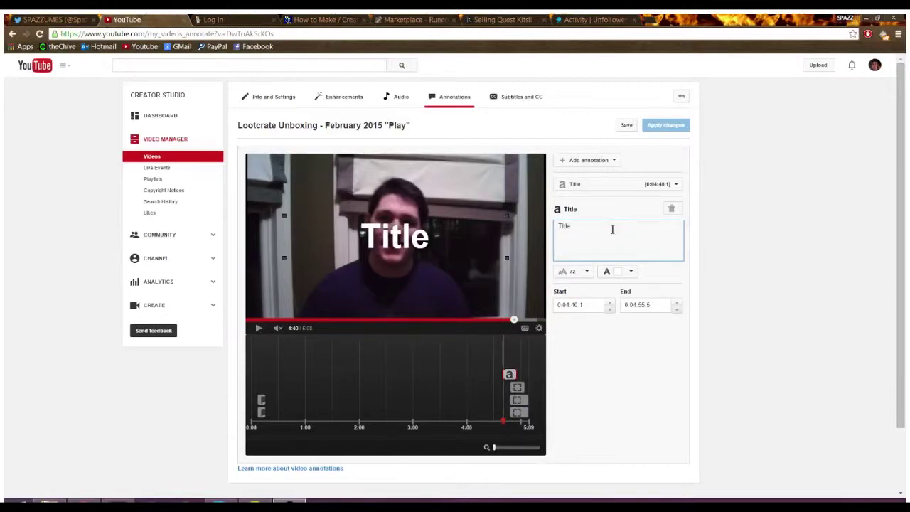
{"action": "mouse_move", "coordinate": [425, 245]}
{"action": "left_mouse_down"}
{"action": "mouse_move", "coordinate": [399, 263]}
{"action": "mouse_move", "coordinate": [393, 295]}
{"action": "left_mouse_up"}
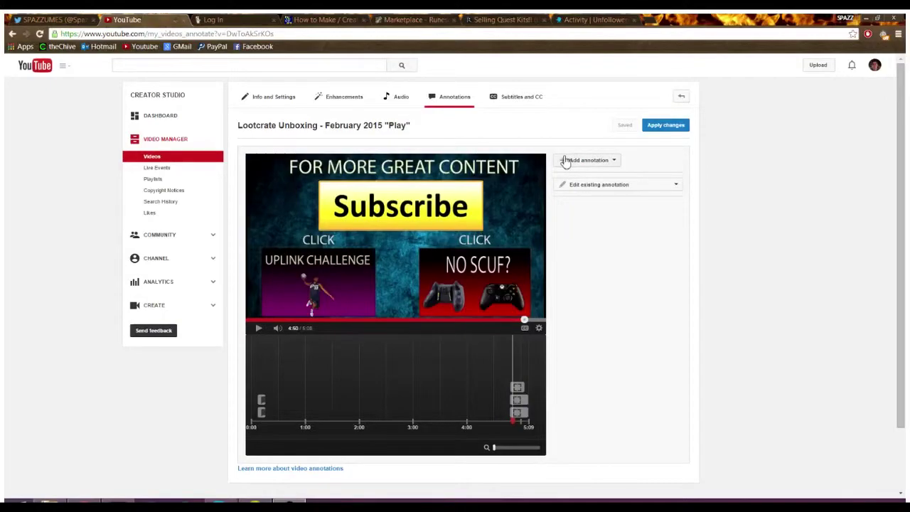
Add a spotlight annotation, inspect the existing spotlights' settings, and play then pause the end screen.
{"action": "left_click", "coordinate": [601, 161]}
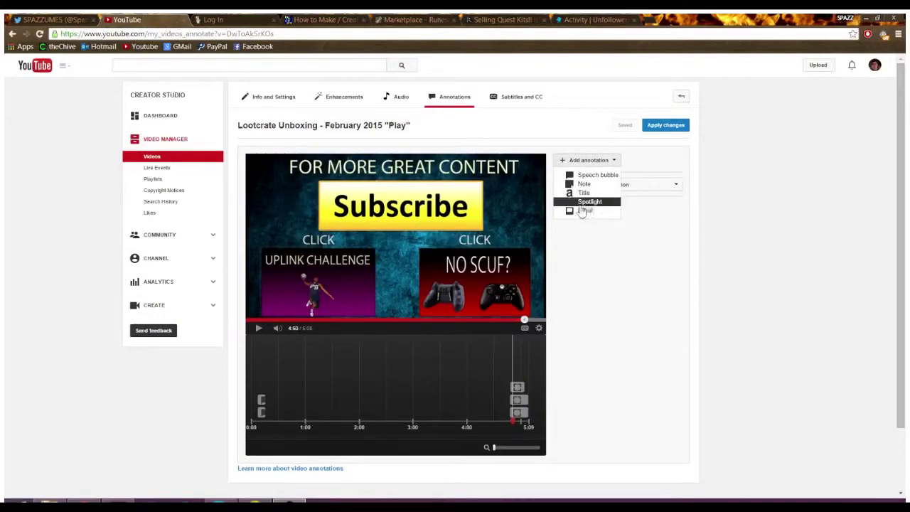
{"action": "left_click", "coordinate": [589, 202]}
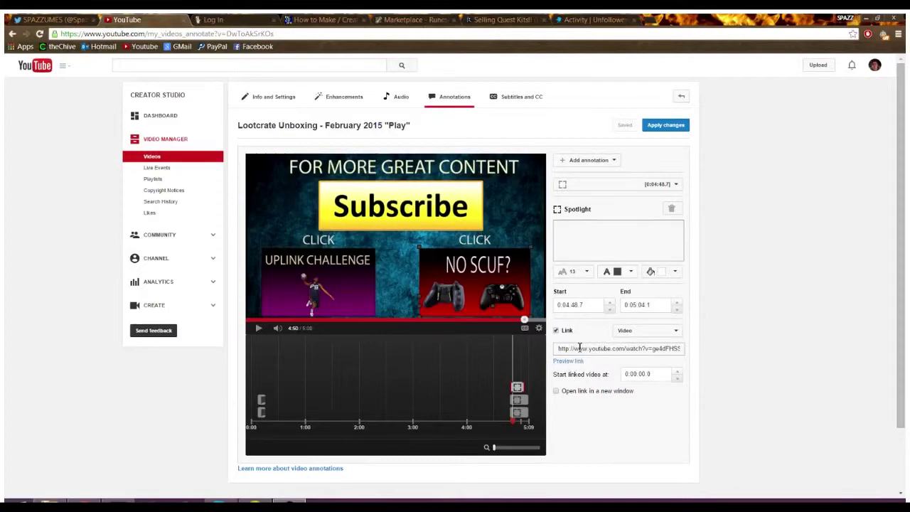
{"action": "left_click", "coordinate": [519, 401]}
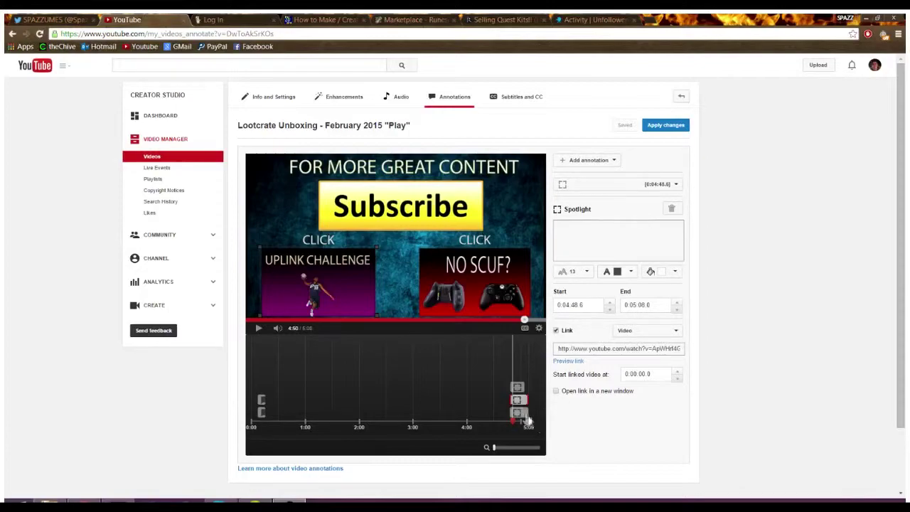
{"action": "left_click", "coordinate": [520, 413]}
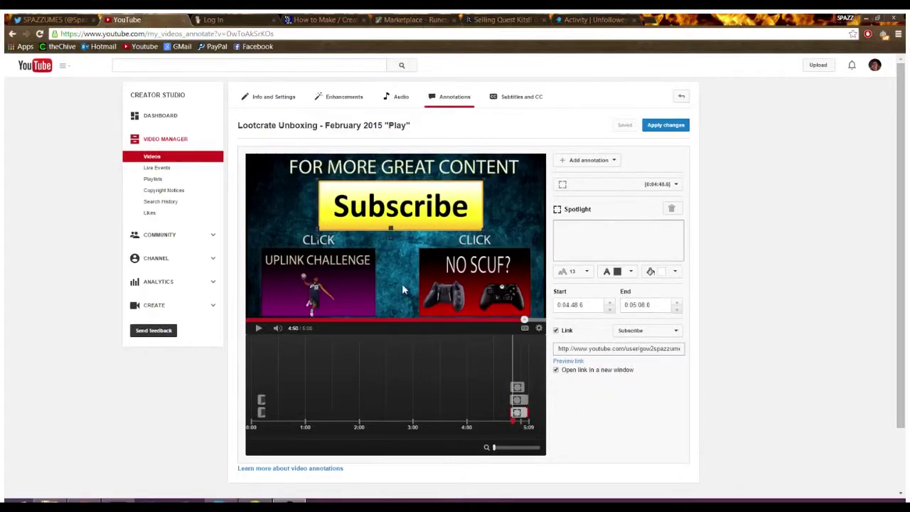
{"action": "left_click", "coordinate": [257, 332]}
{"action": "left_click", "coordinate": [257, 332]}
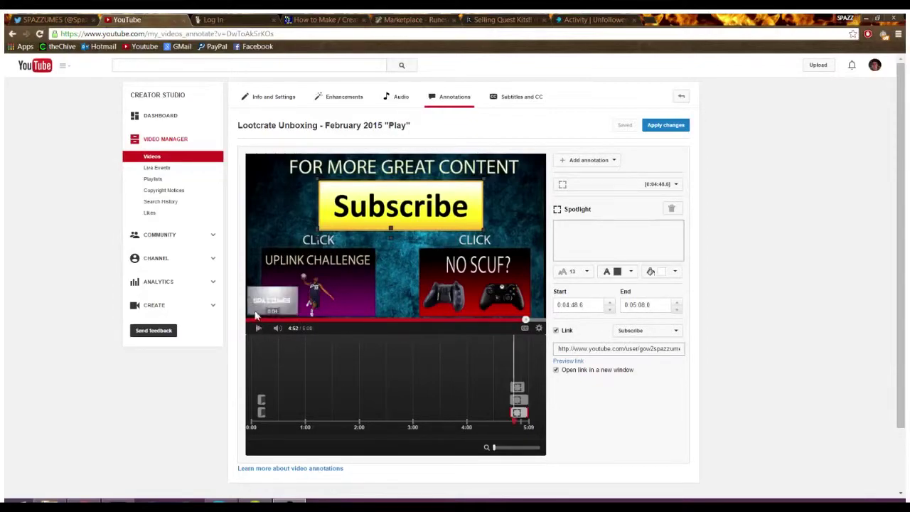